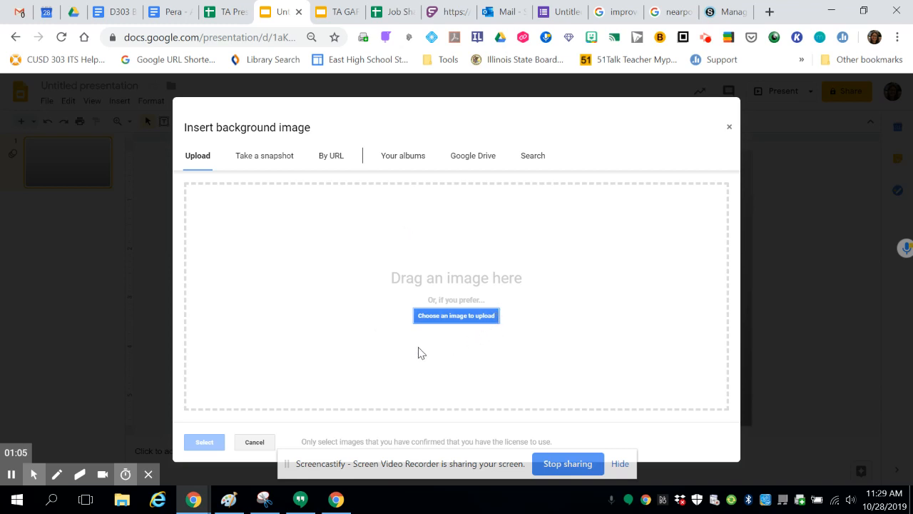
# Upload the picture 360 from the Downloads folder as the first slide's background image.
pyautogui.click(456, 318)
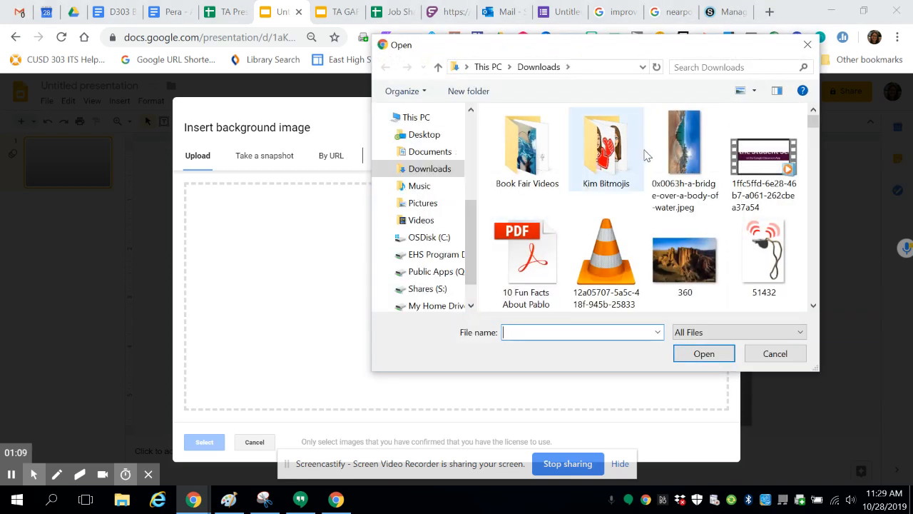
pyautogui.click(701, 240)
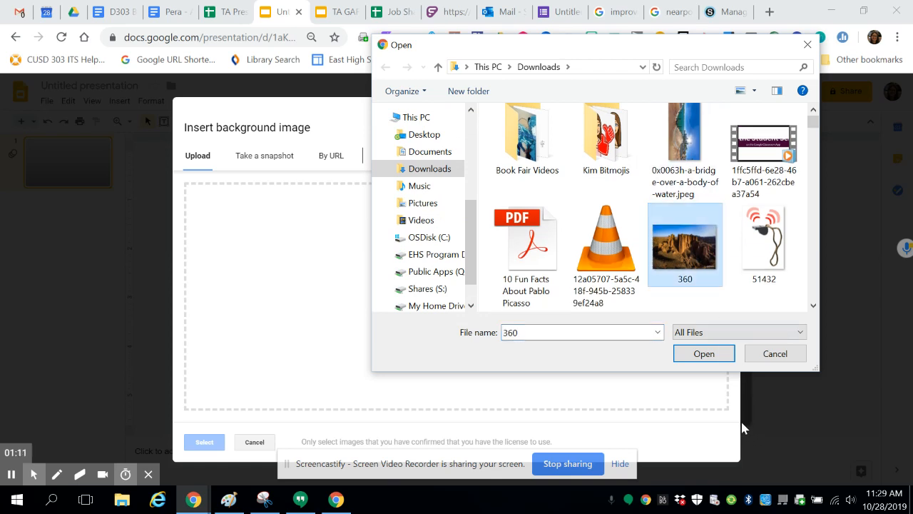
pyautogui.click(704, 355)
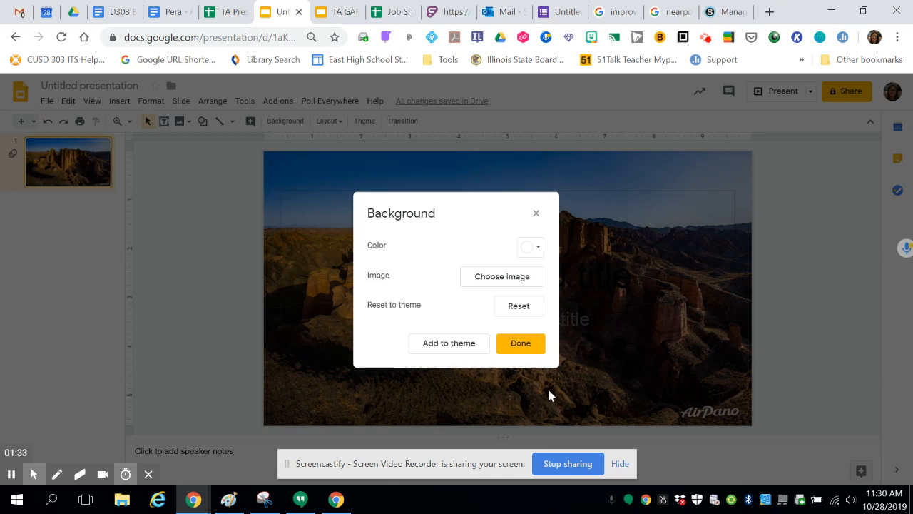
pyautogui.click(536, 213)
# Add a second slide and start a webcam snapshot for its background image, allowing camera and microphone access.
pyautogui.click(60, 216)
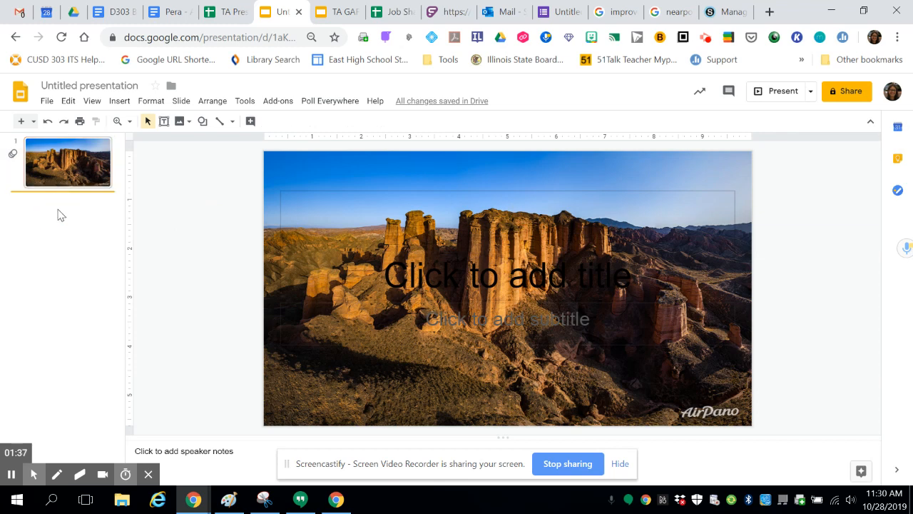
pyautogui.click(24, 120)
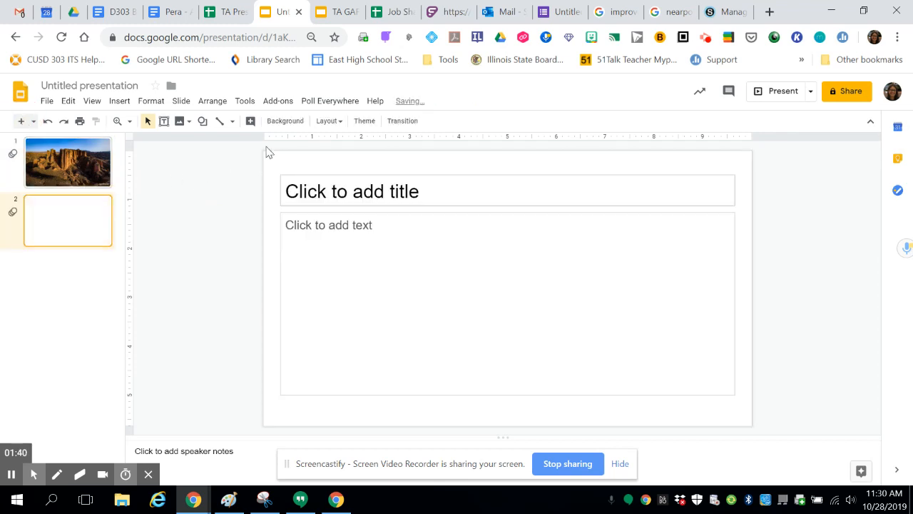
pyautogui.click(298, 126)
pyautogui.click(508, 282)
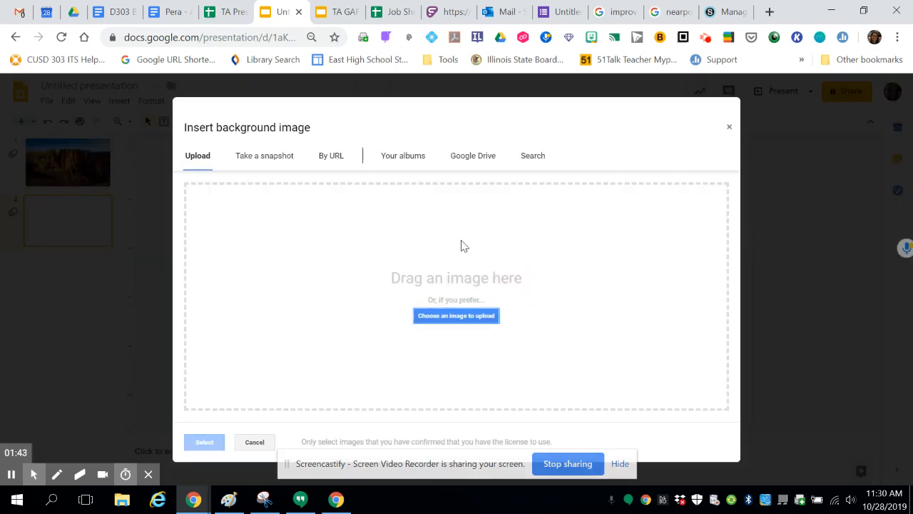
pyautogui.click(248, 167)
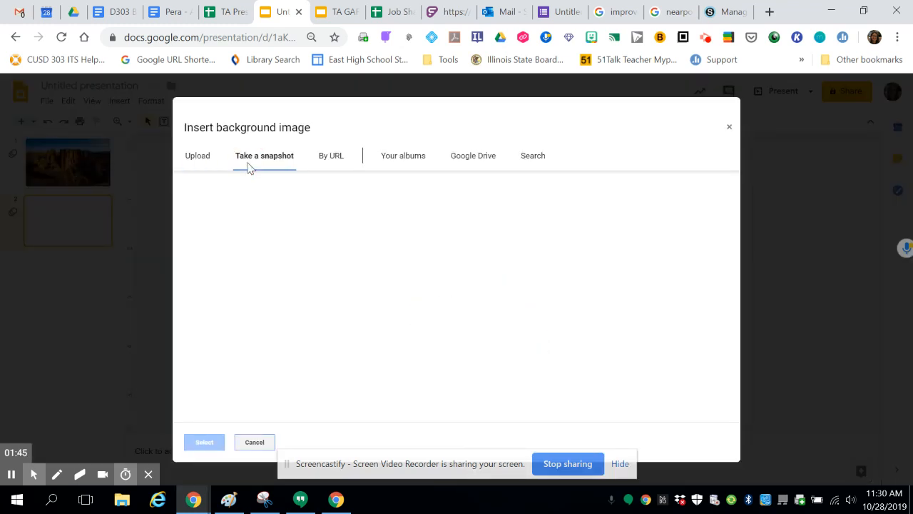
pyautogui.click(499, 315)
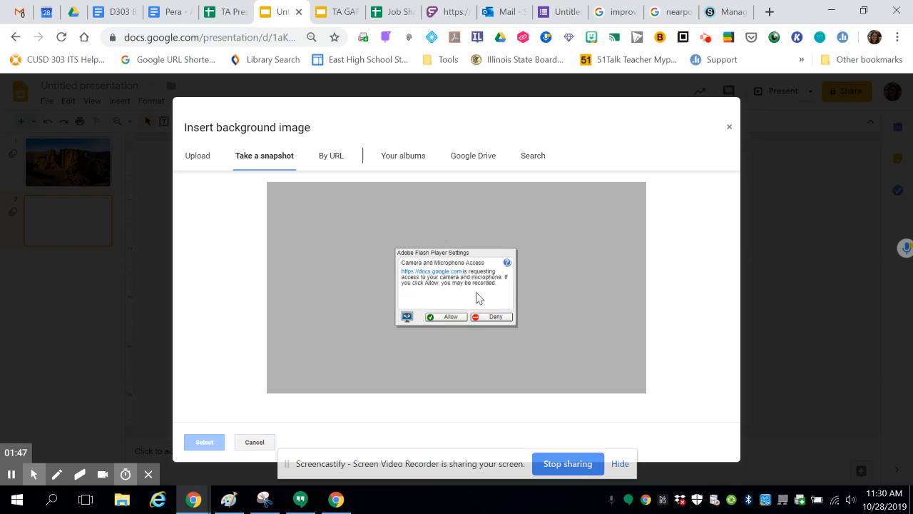
pyautogui.click(458, 318)
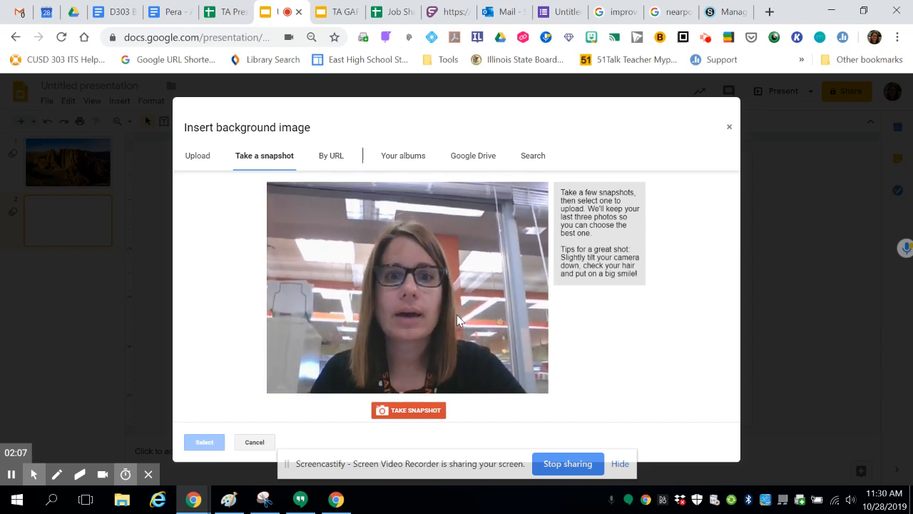
# Take two webcam snapshots and apply the first one as the second slide's background.
pyautogui.click(412, 411)
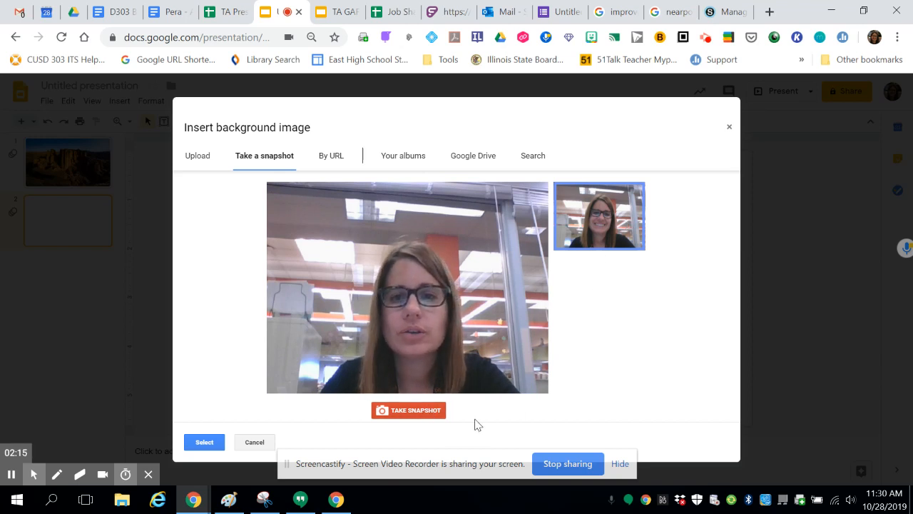
pyautogui.click(417, 414)
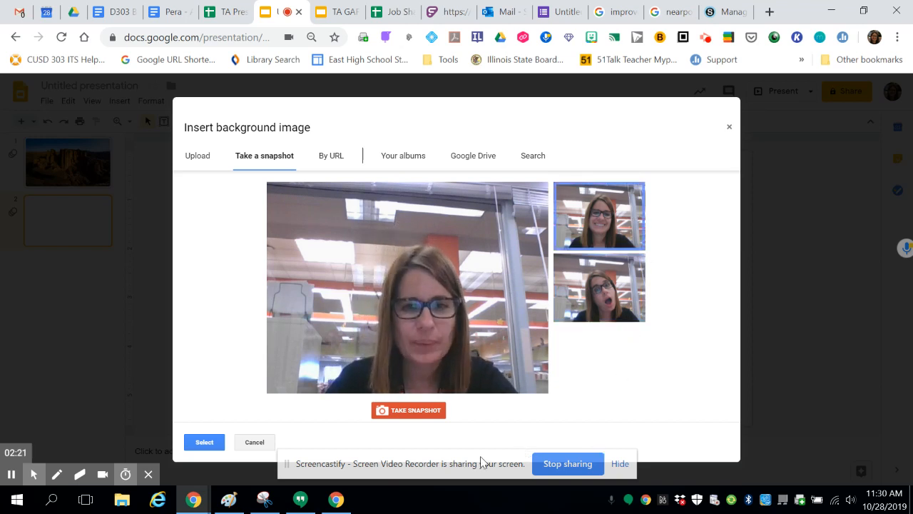
pyautogui.click(200, 443)
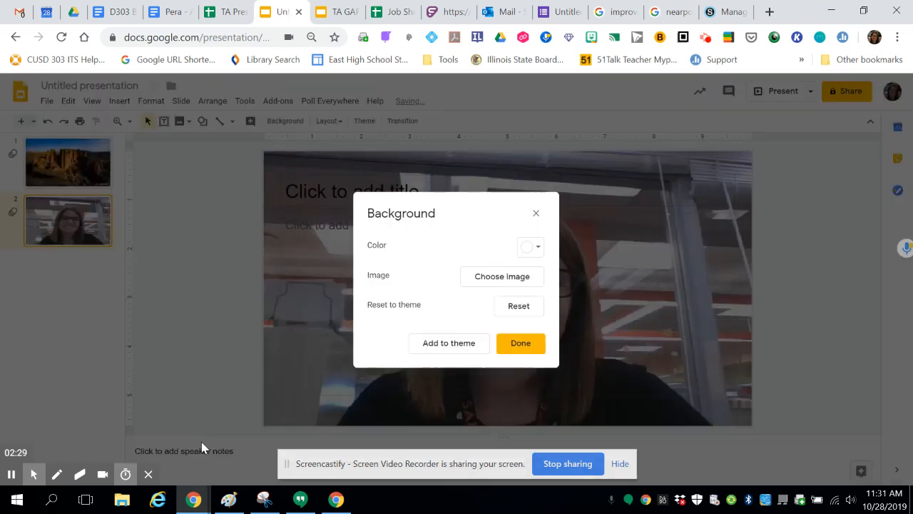
pyautogui.click(536, 213)
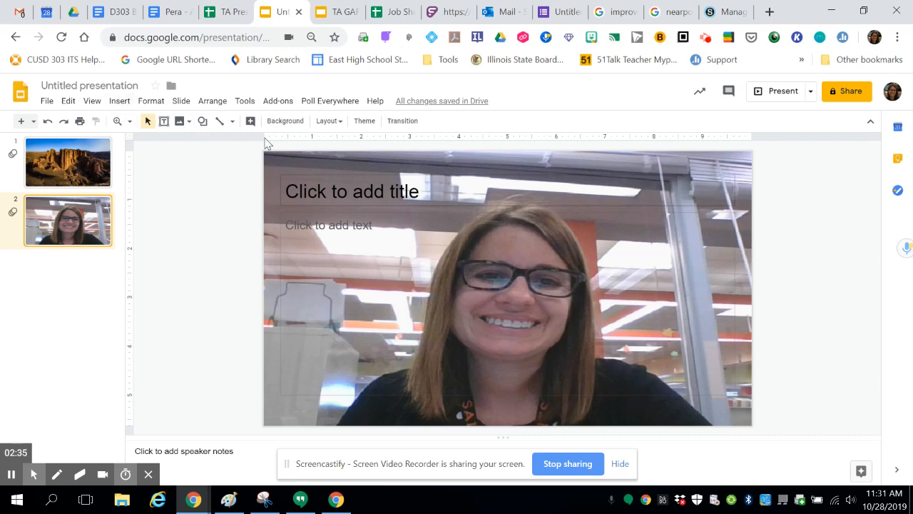
# Add a third slide and choose to insert its background image by URL.
pyautogui.click(281, 122)
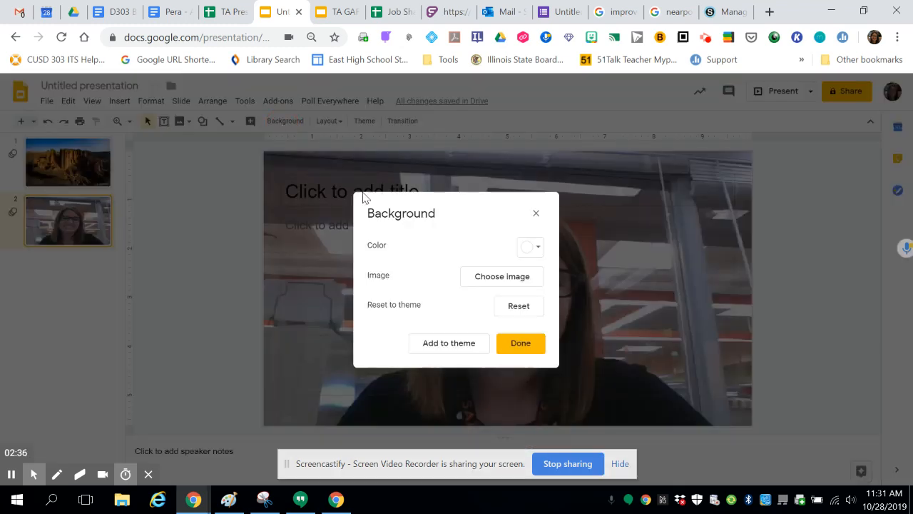
pyautogui.click(536, 212)
pyautogui.click(78, 277)
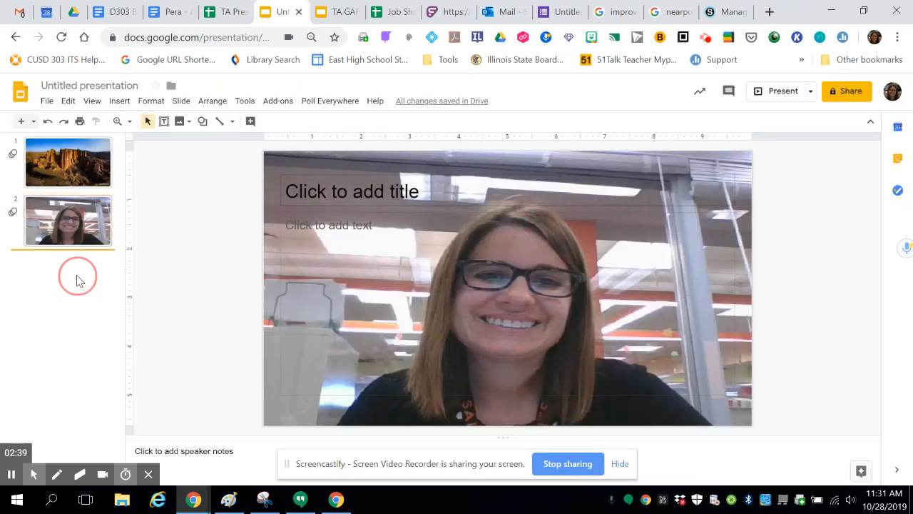
pyautogui.click(21, 123)
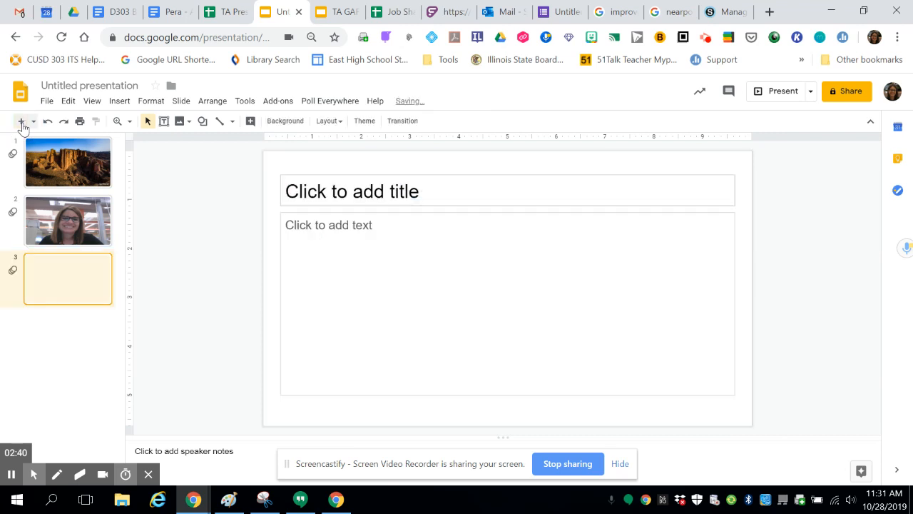
pyautogui.click(286, 122)
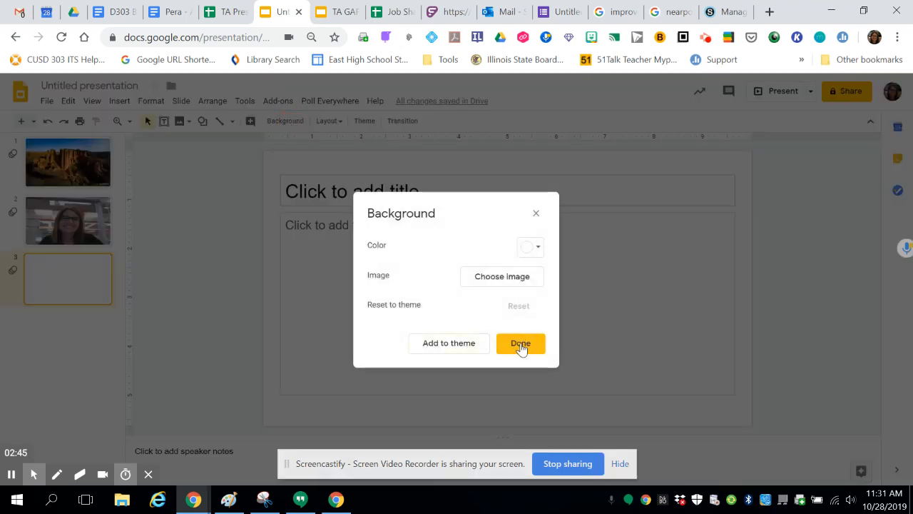
pyautogui.click(520, 280)
pyautogui.click(331, 158)
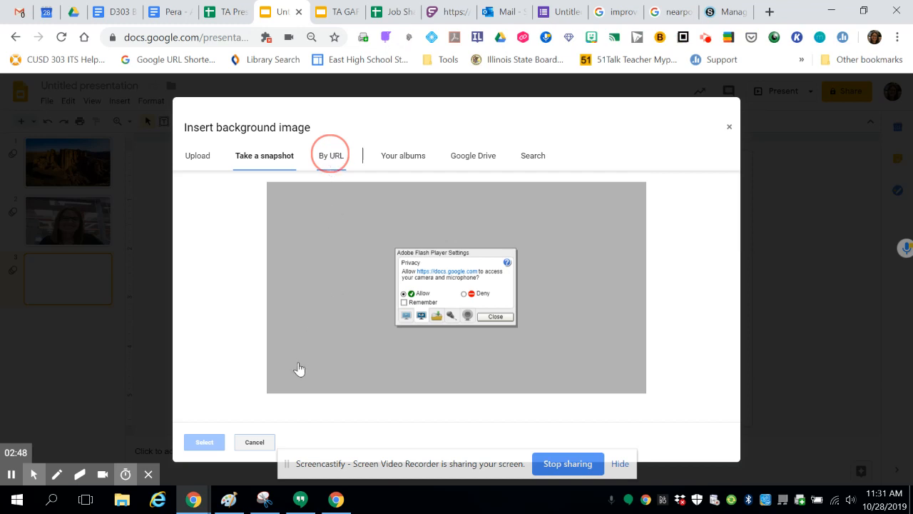
# Open Google in a new browser tab and search for images of "apple".
pyautogui.click(769, 11)
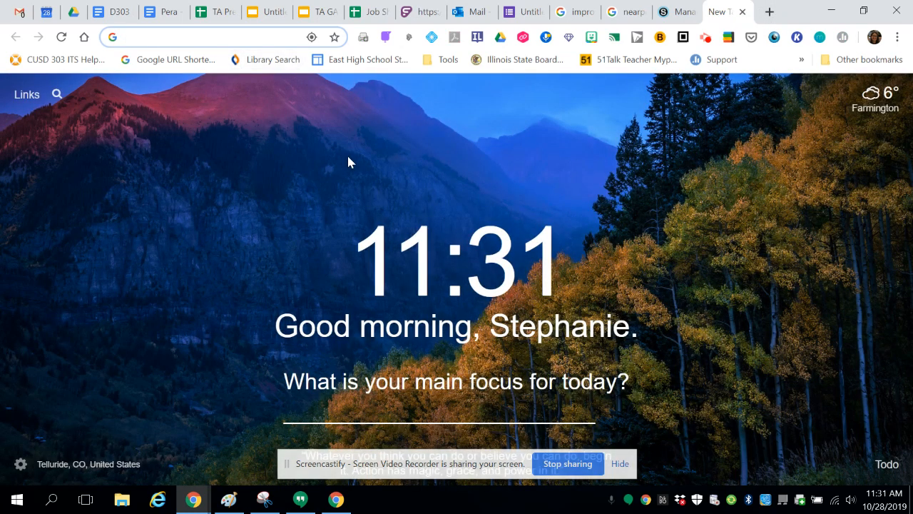
pyautogui.write('goog')
pyautogui.press('Return')
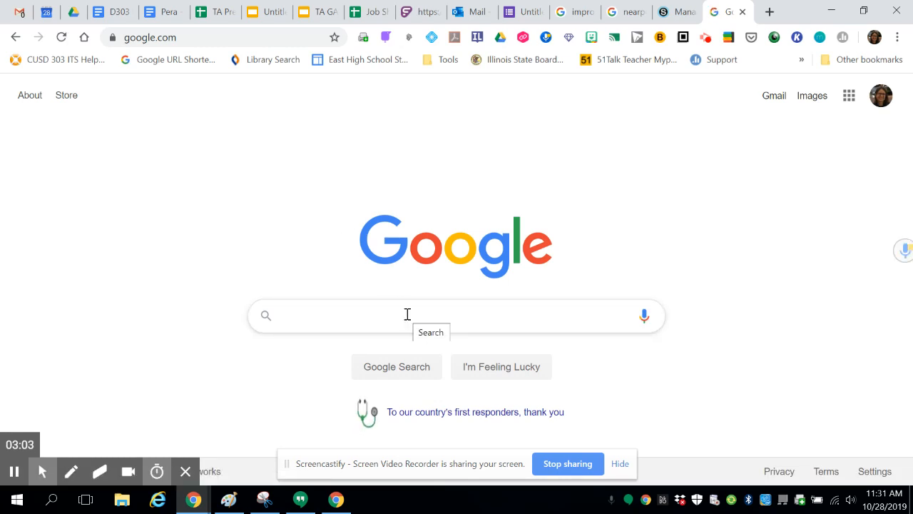
pyautogui.write('appl')
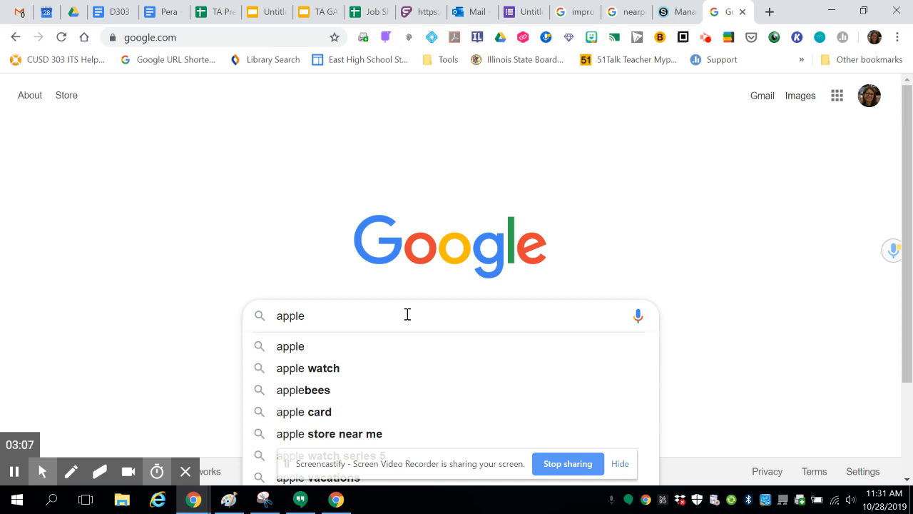
pyautogui.write('e')
pyautogui.press('Return')
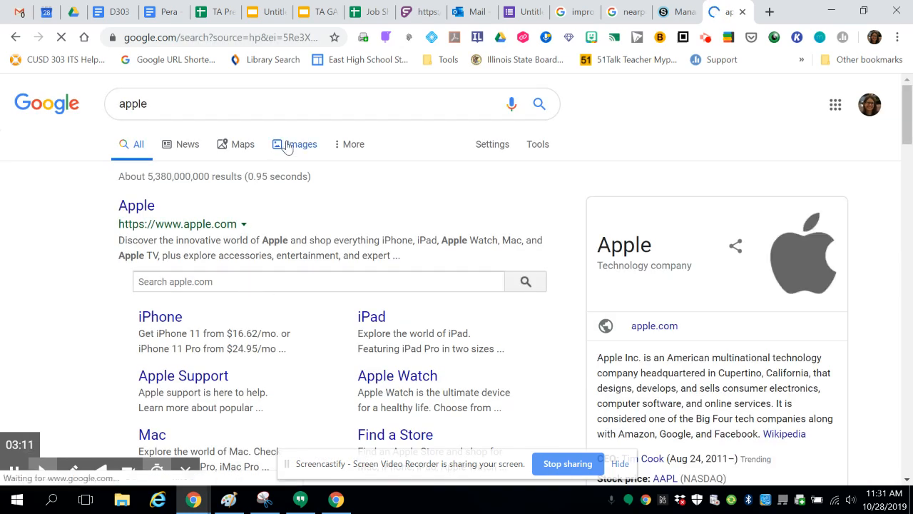
pyautogui.click(287, 145)
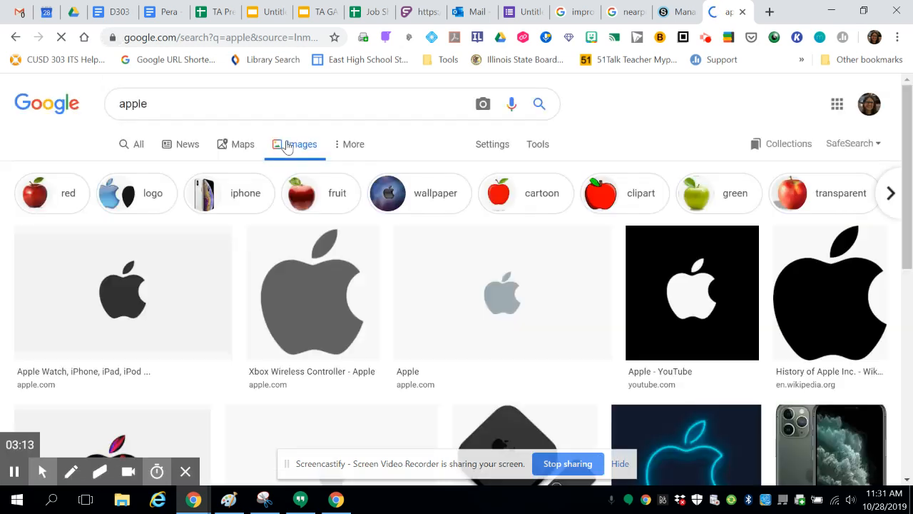
# Refine the image search to "apple fruit".
pyautogui.click(265, 107)
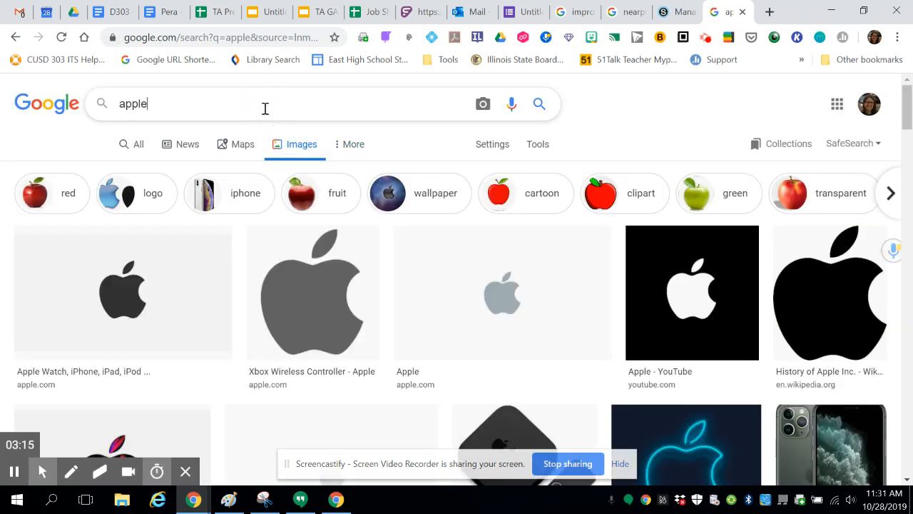
pyautogui.write('fui')
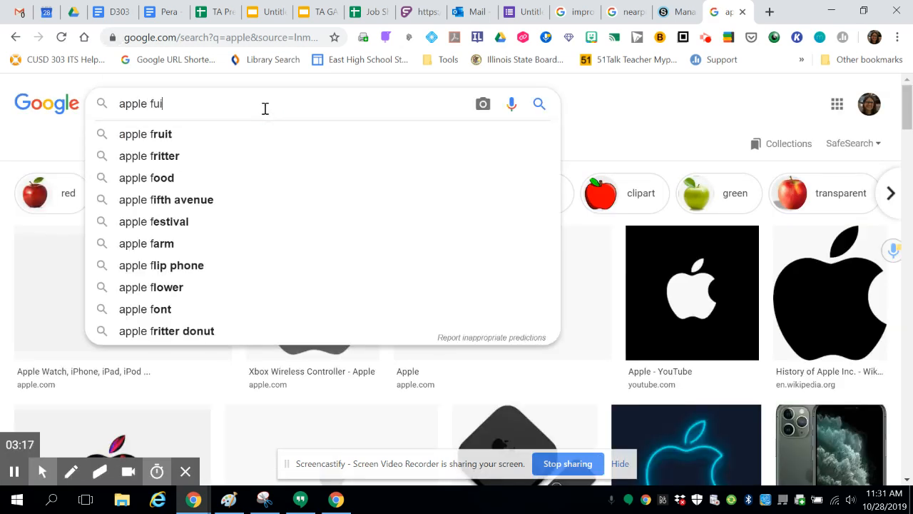
pyautogui.press('BackSpace')
pyautogui.press('BackSpace')
pyautogui.write('ruit')
pyautogui.press('Return')
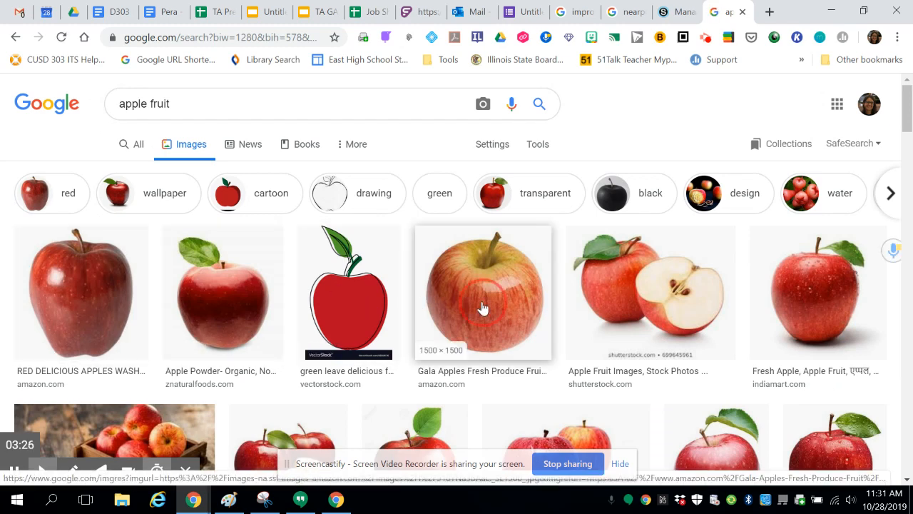
# Open the Gala apple picture from amazon.com in the results and copy its image address.
pyautogui.click(482, 308)
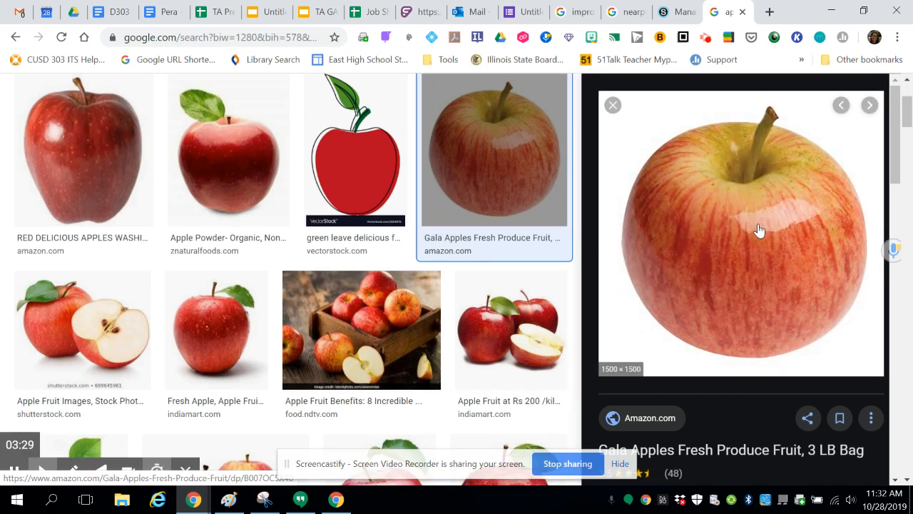
pyautogui.rightClick(759, 229)
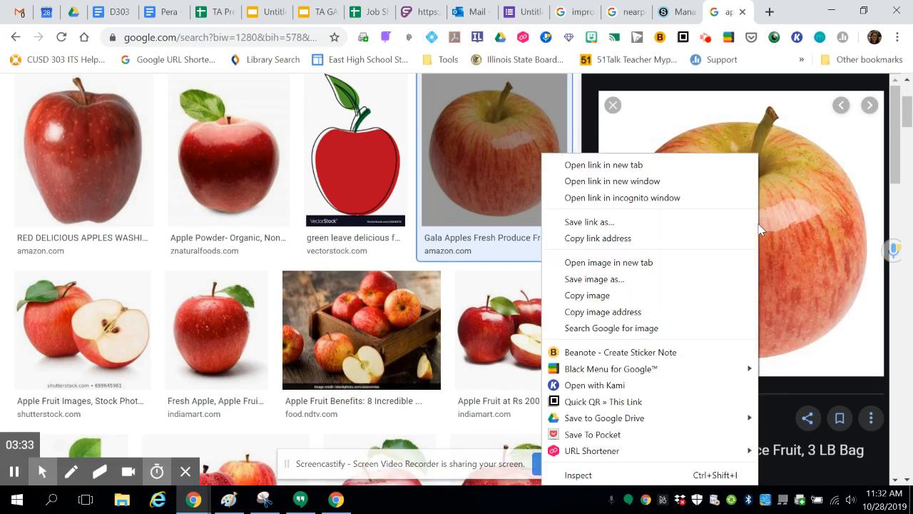
pyautogui.click(652, 313)
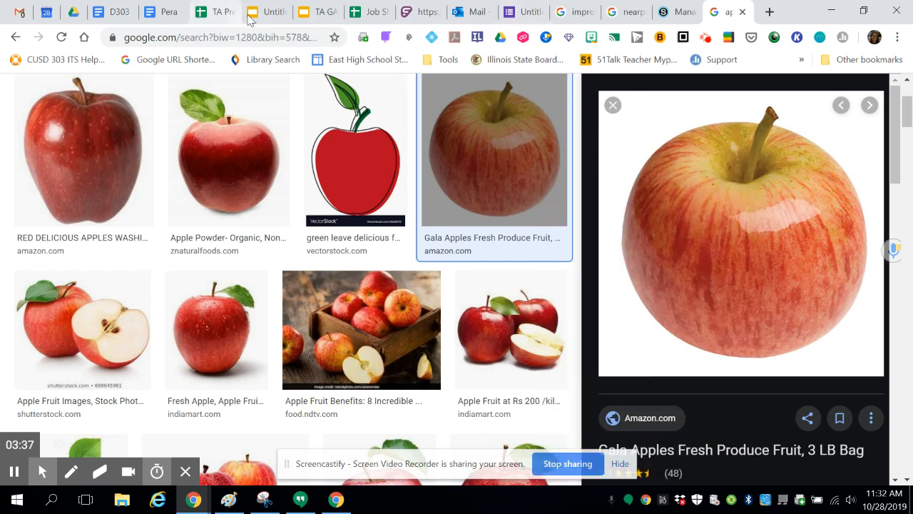
# Return to the presentation, stop the unresponsive Flash plugin, and apply the copied apple image URL as the third slide's background.
pyautogui.click(265, 12)
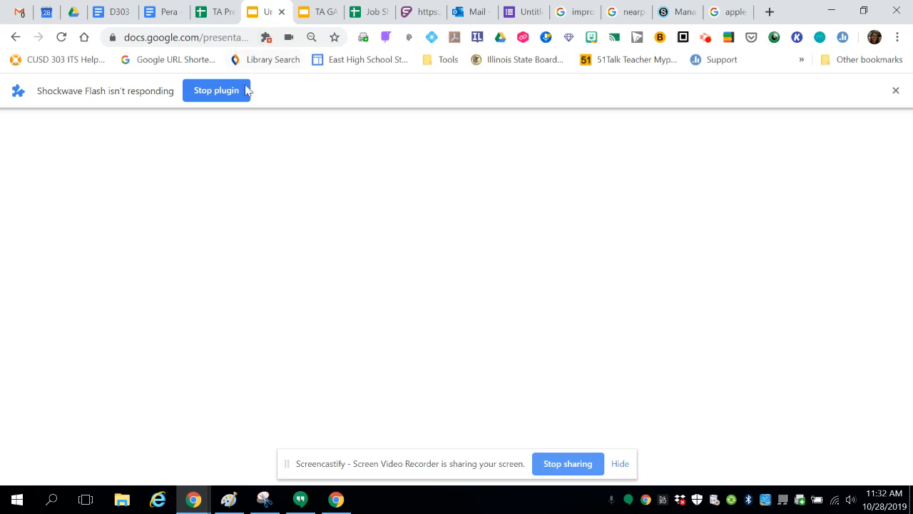
pyautogui.click(216, 90)
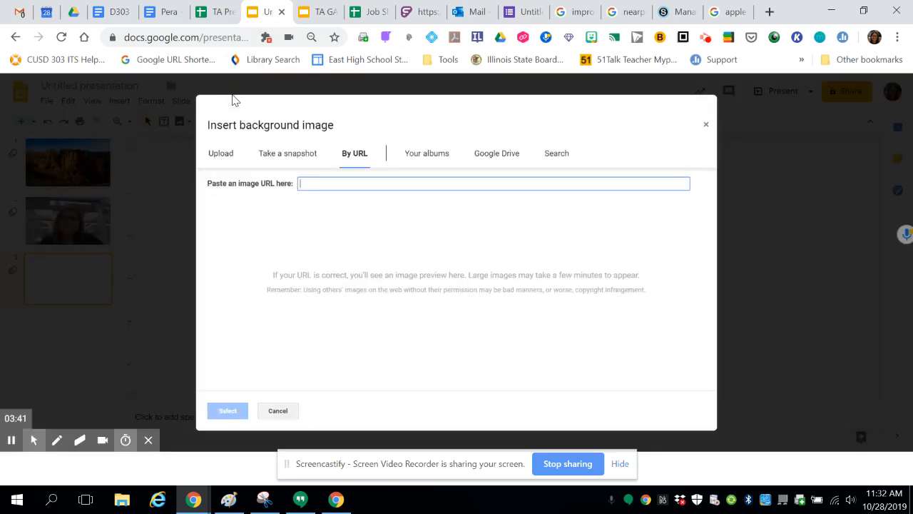
pyautogui.click(320, 184)
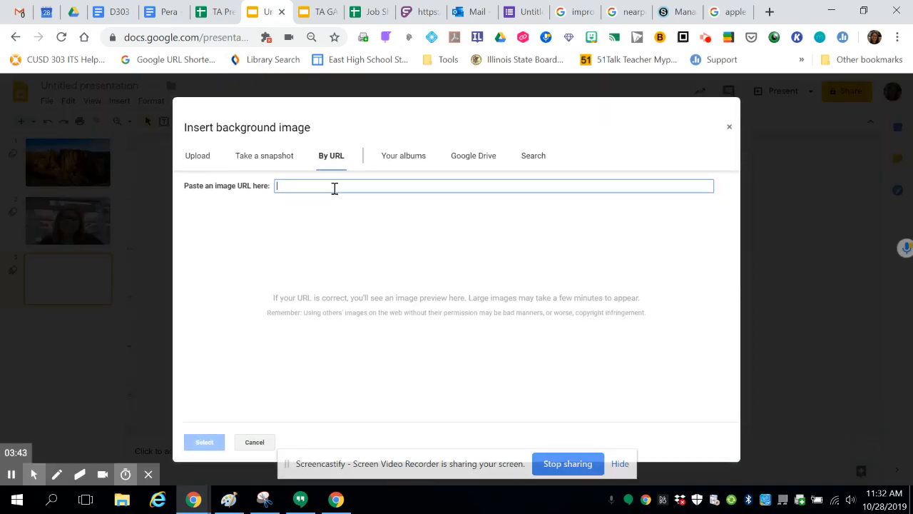
pyautogui.write('https://images-na.ssl-images-amazon.com/images/I/918YNa3bAaL._SL1500_.jpg')
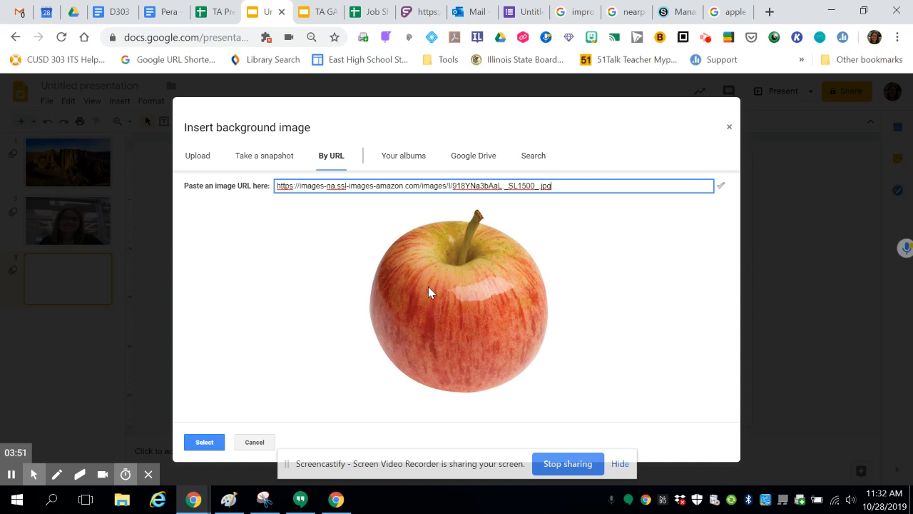
pyautogui.click(201, 442)
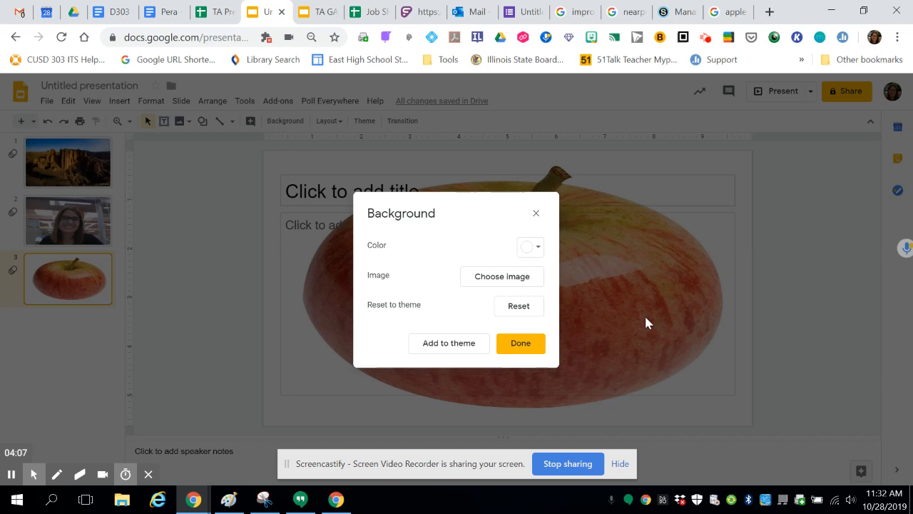
pyautogui.click(535, 215)
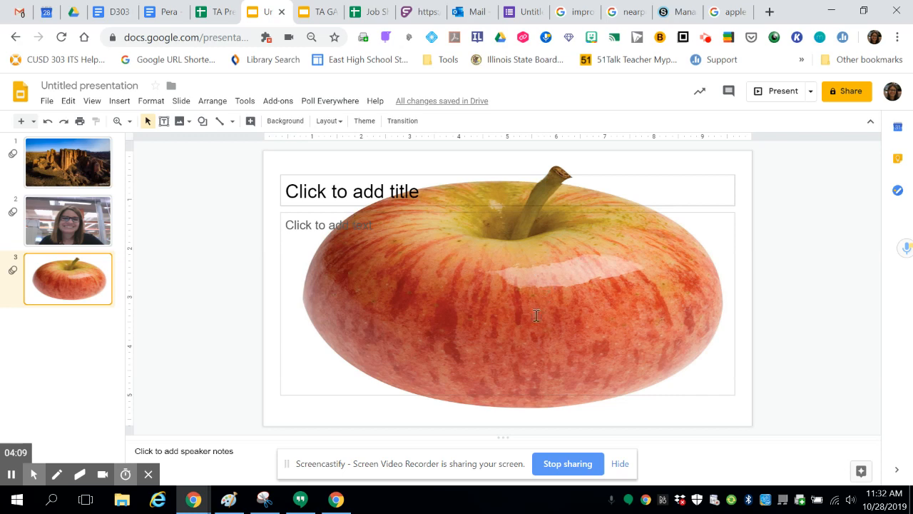
# Move the third slide's body text placeholder down and to the left so it extends past the slide's edge.
pyautogui.moveTo(537, 316); pyautogui.dragTo(462, 376)
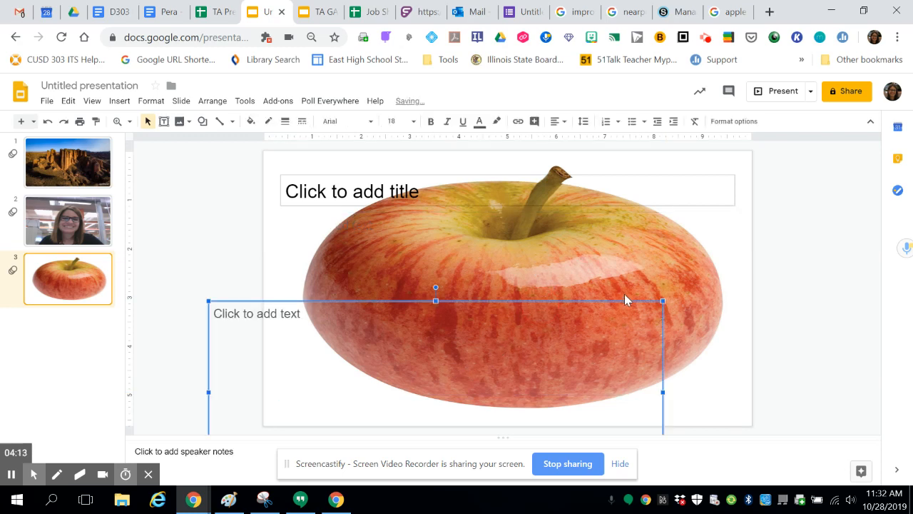